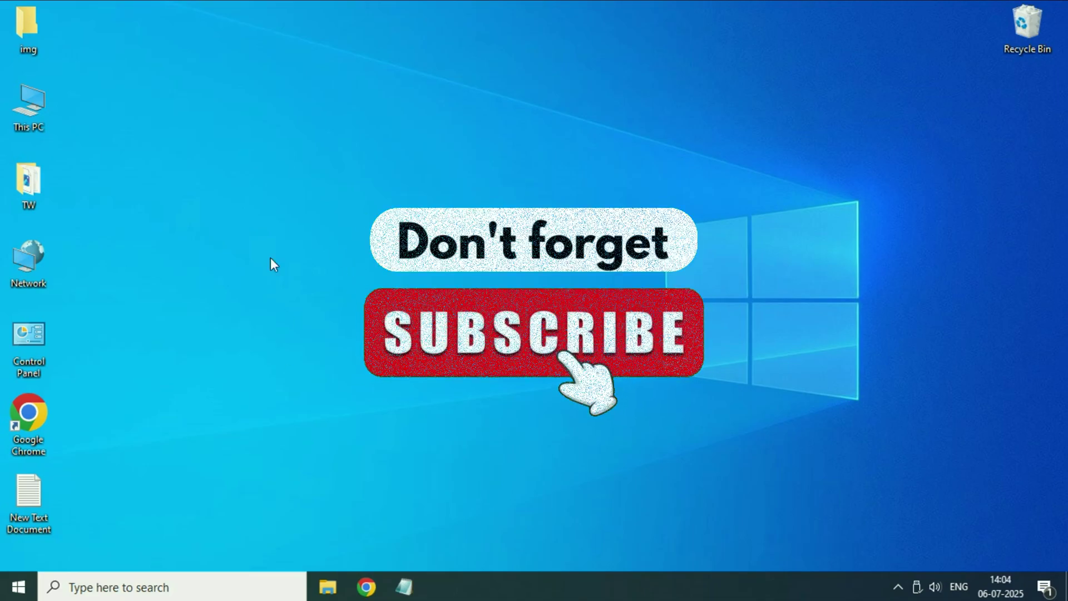
# Step: Open the Start menu briefly, then dismiss it
pyautogui.click(20, 589)
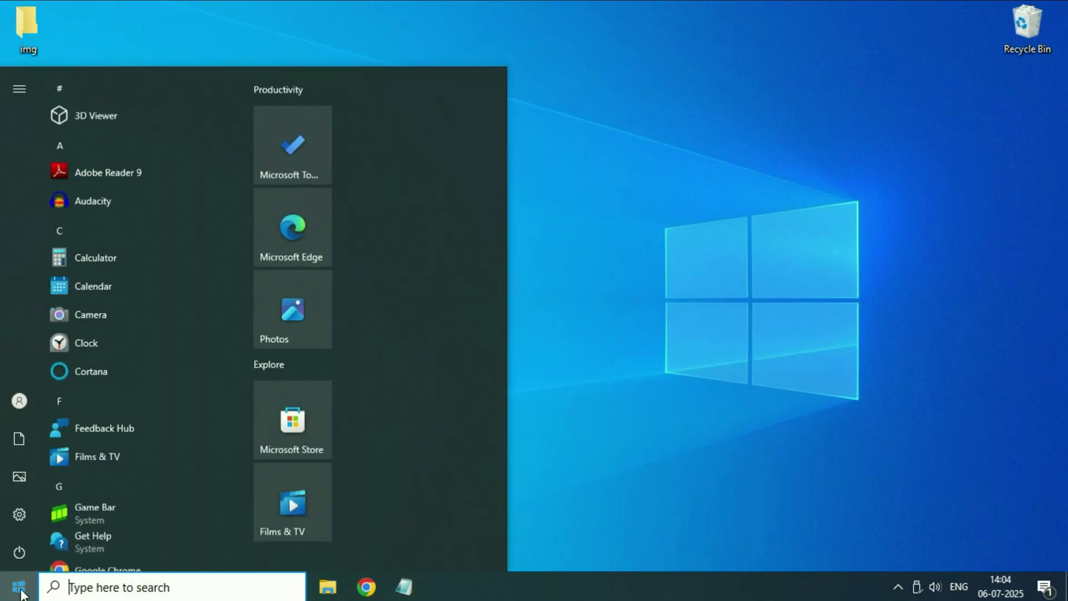
pyautogui.moveTo(18, 516)
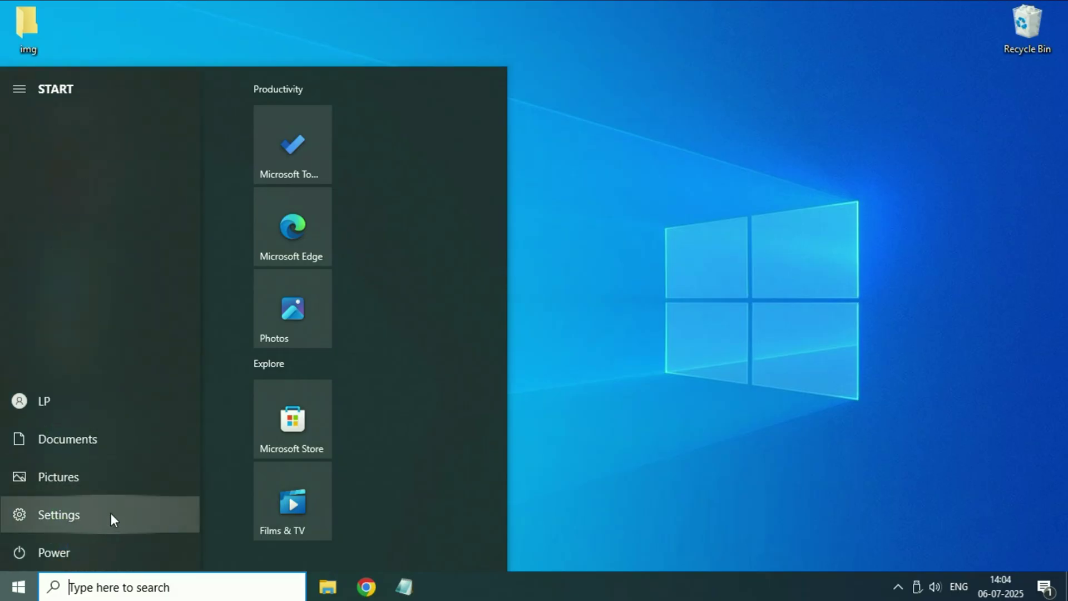
pyautogui.click(606, 304)
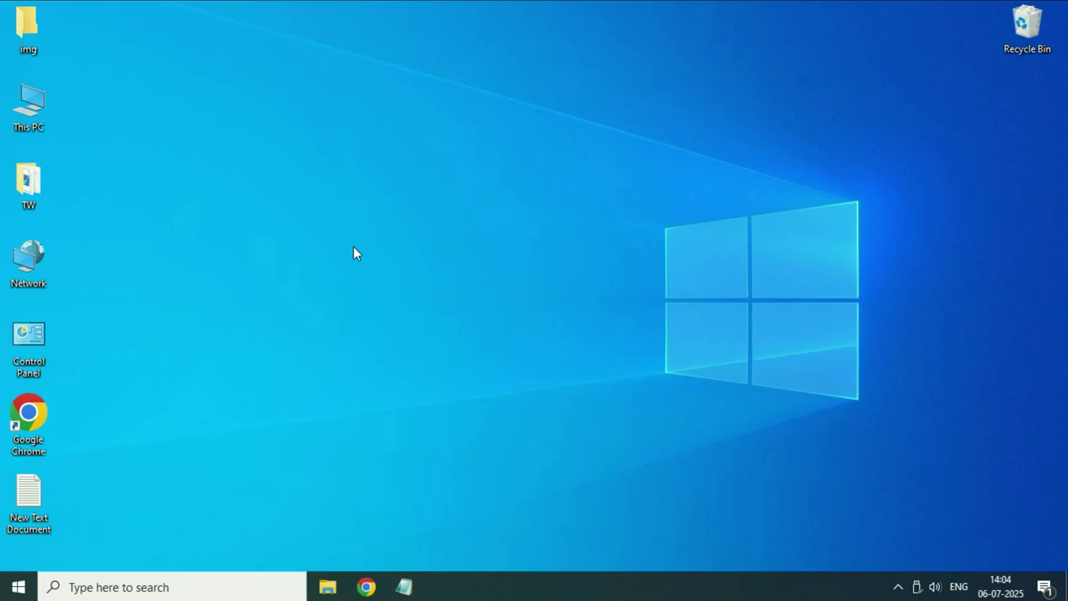
# Step: Restart the Windows Explorer process from Task Manager's detailed view, then close Task Manager
pyautogui.rightClick(672, 583)
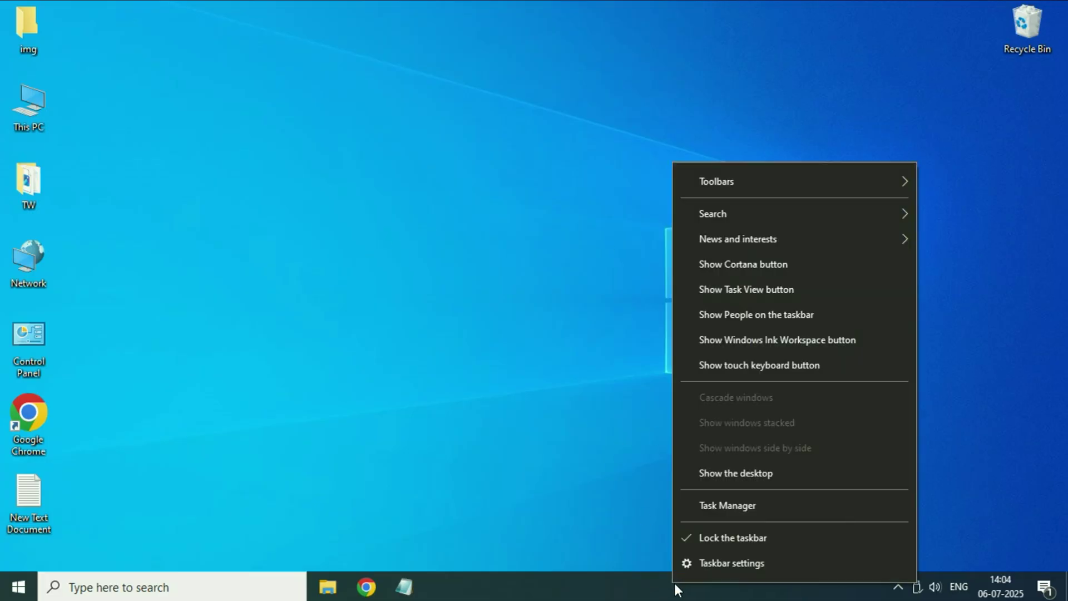
pyautogui.click(746, 505)
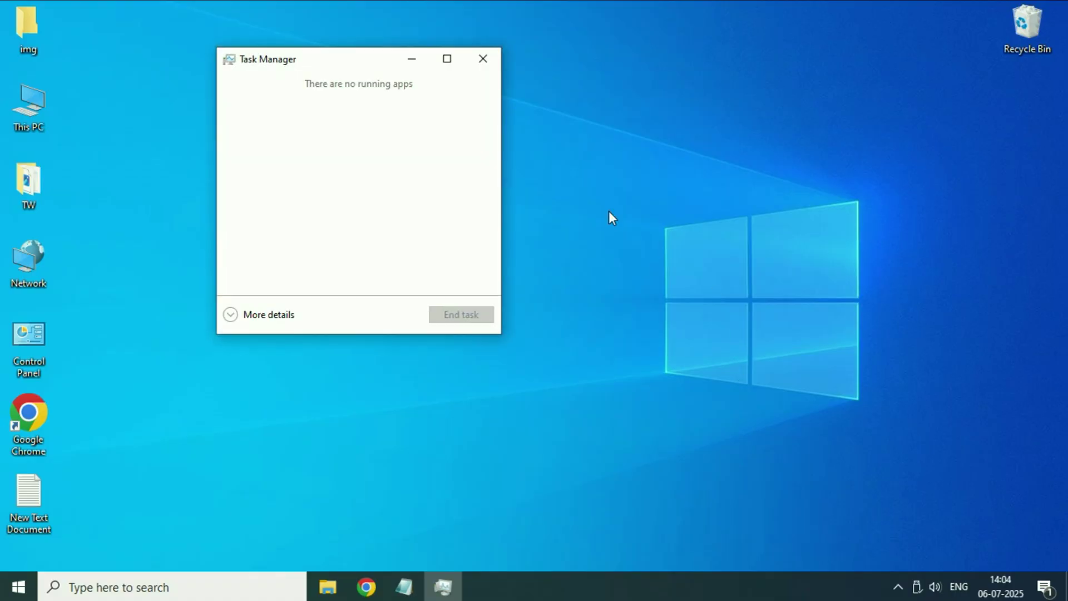
pyautogui.click(247, 321)
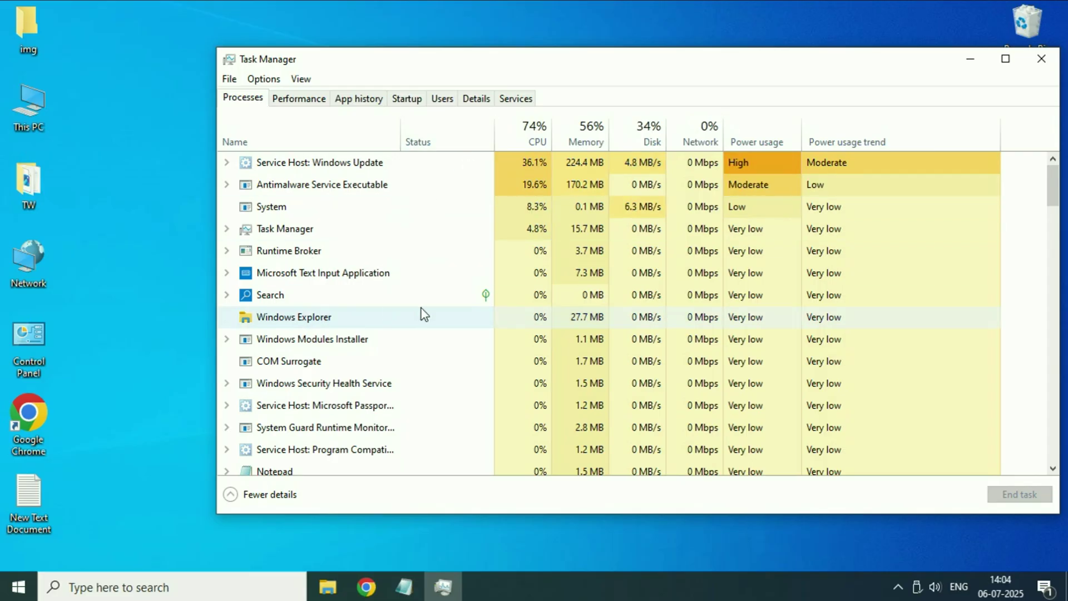
pyautogui.click(319, 319)
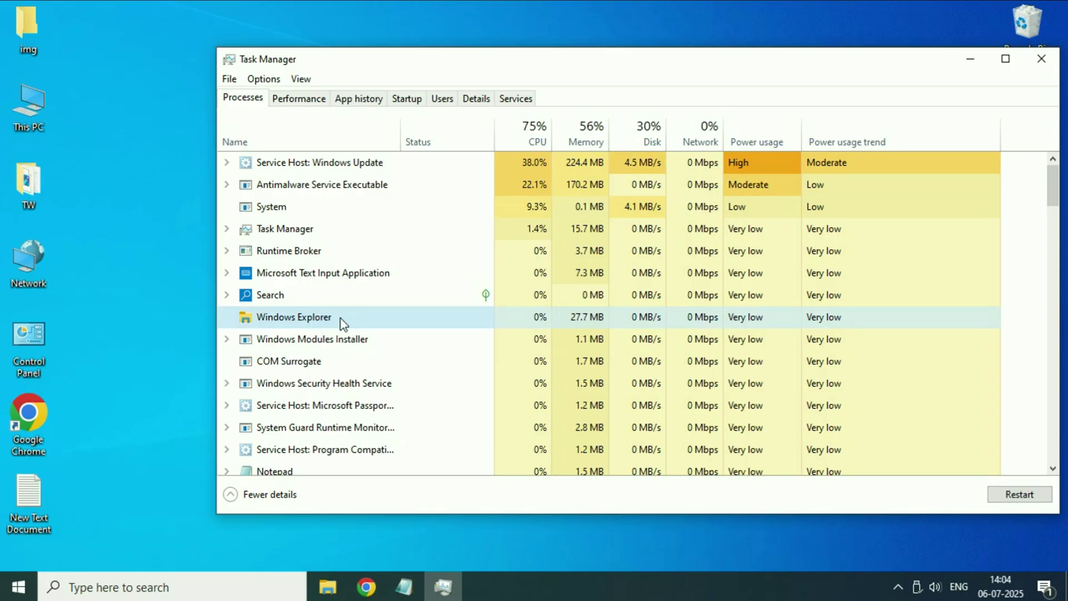
pyautogui.rightClick(341, 319)
pyautogui.click(405, 333)
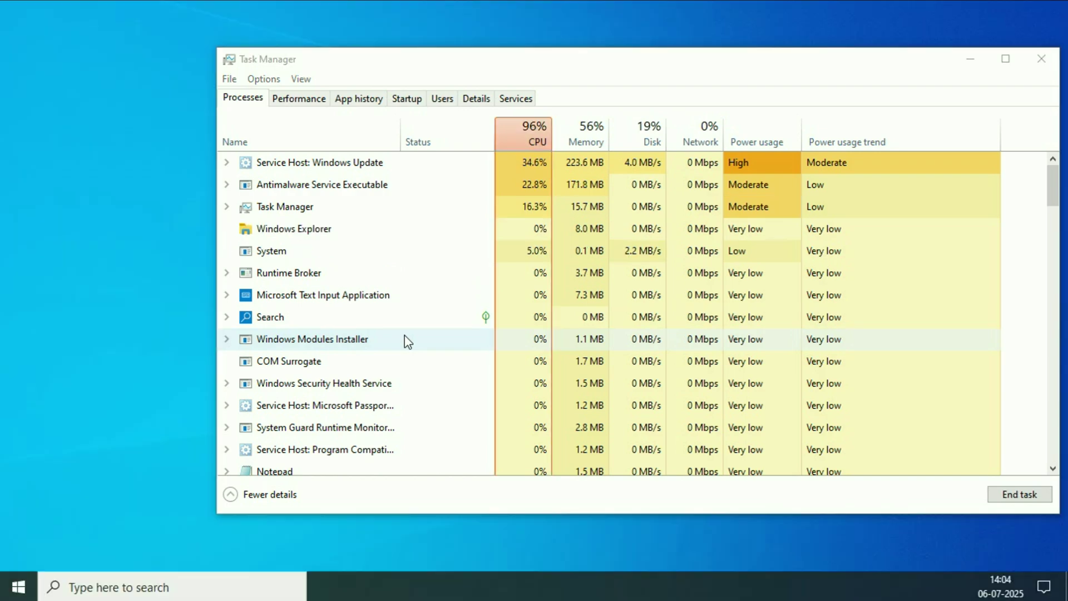
pyautogui.click(1042, 59)
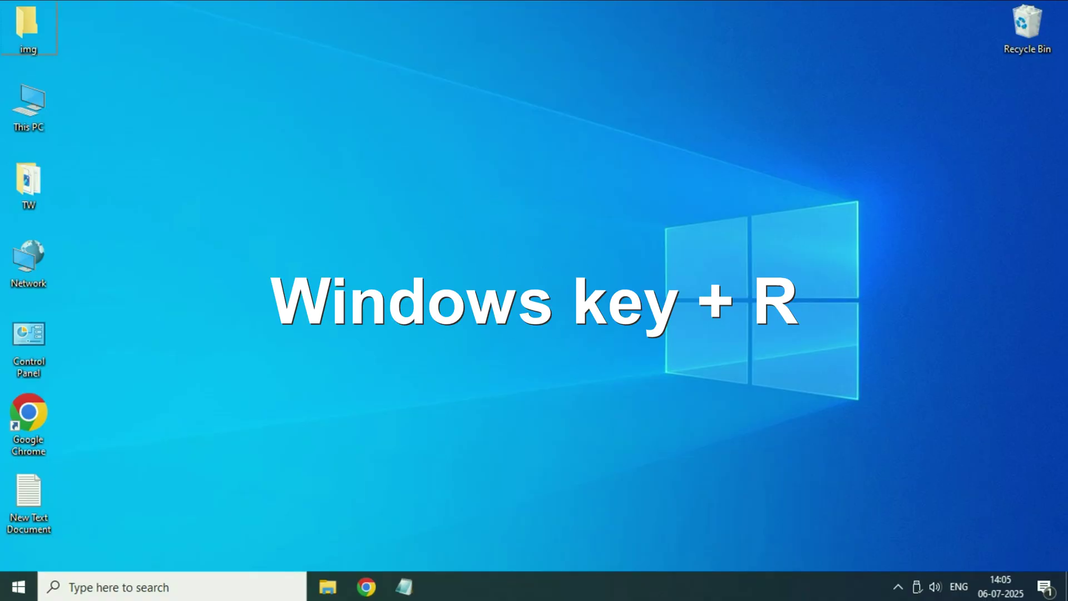
# Step: Launch Control Panel with the Run command 'control' and view all items as Small icons
pyautogui.press('super+r')
pyautogui.moveTo(224, 415); pyautogui.dragTo(557, 232)
pyautogui.click(473, 302)
pyautogui.moveTo(473, 302); pyautogui.dragTo(366, 304)
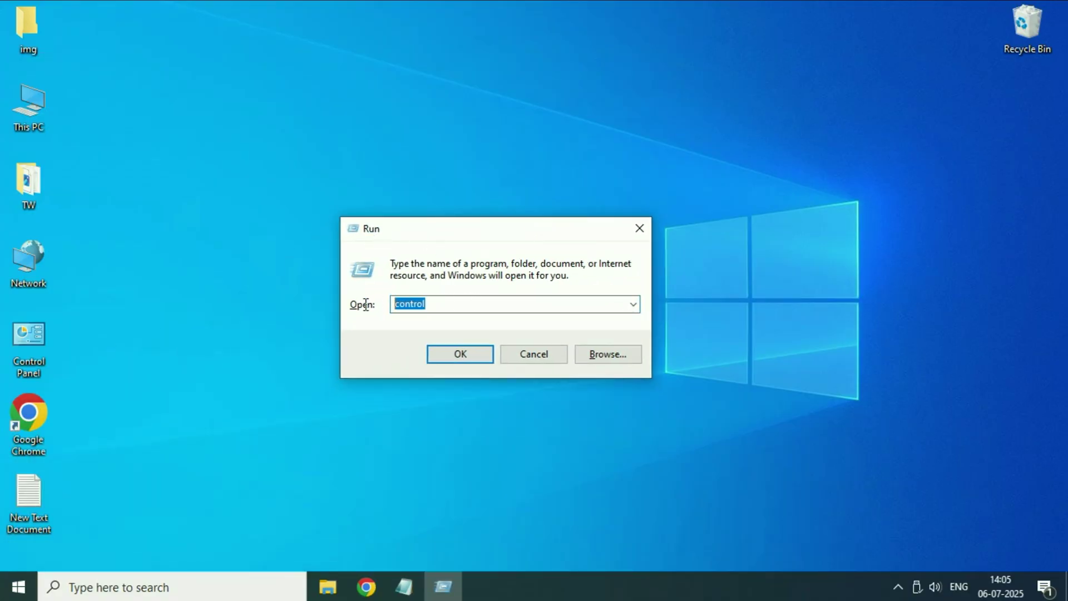
pyautogui.click(461, 356)
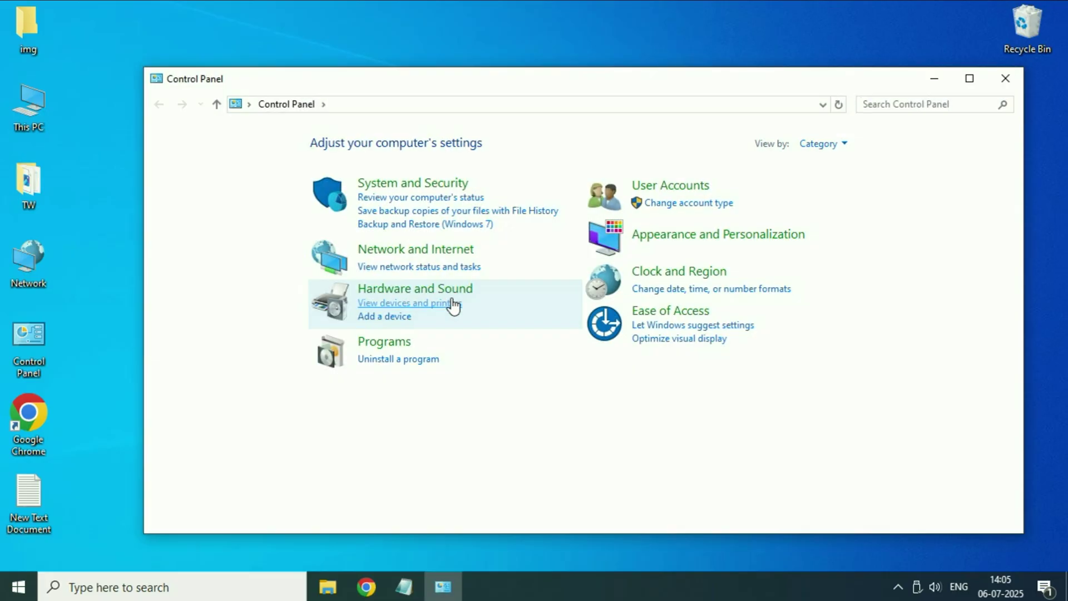
pyautogui.click(844, 144)
pyautogui.click(824, 203)
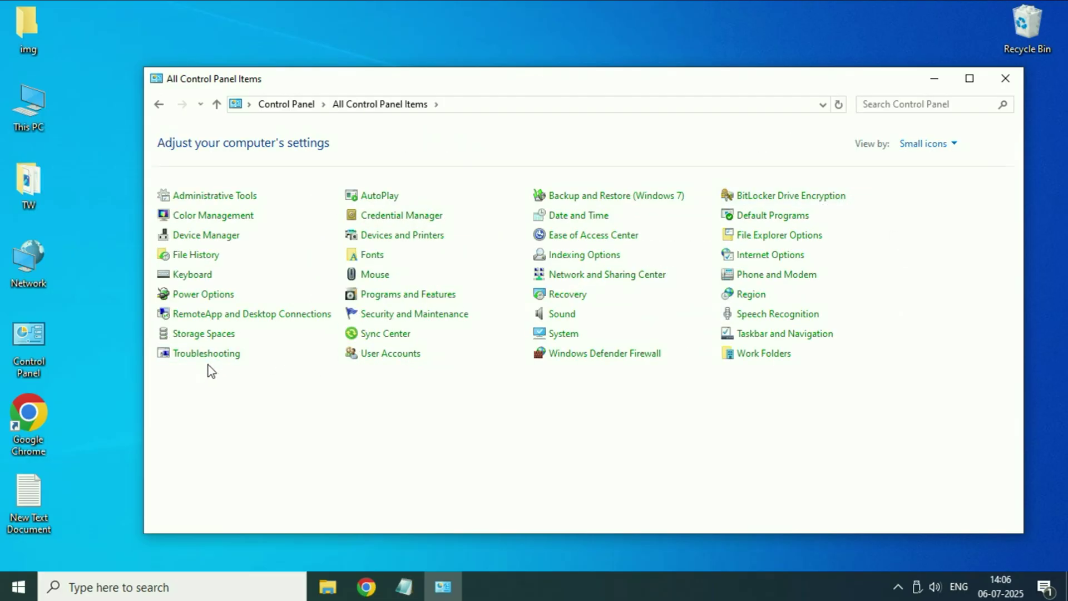
# Step: From Troubleshooting's full list, start the Windows Update troubleshooter and begin detecting problems
pyautogui.click(228, 355)
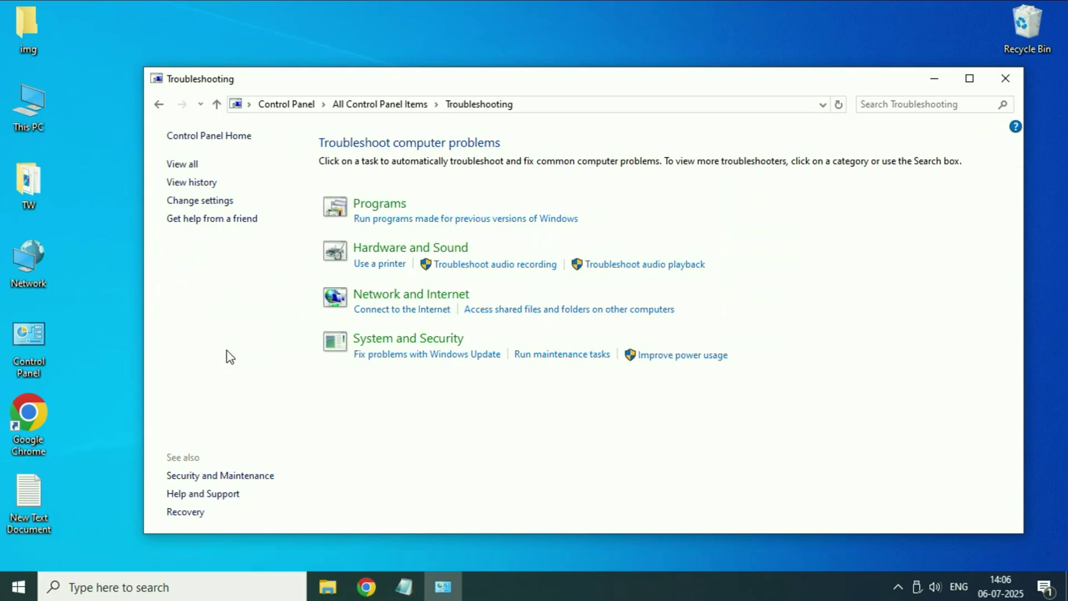
pyautogui.click(190, 165)
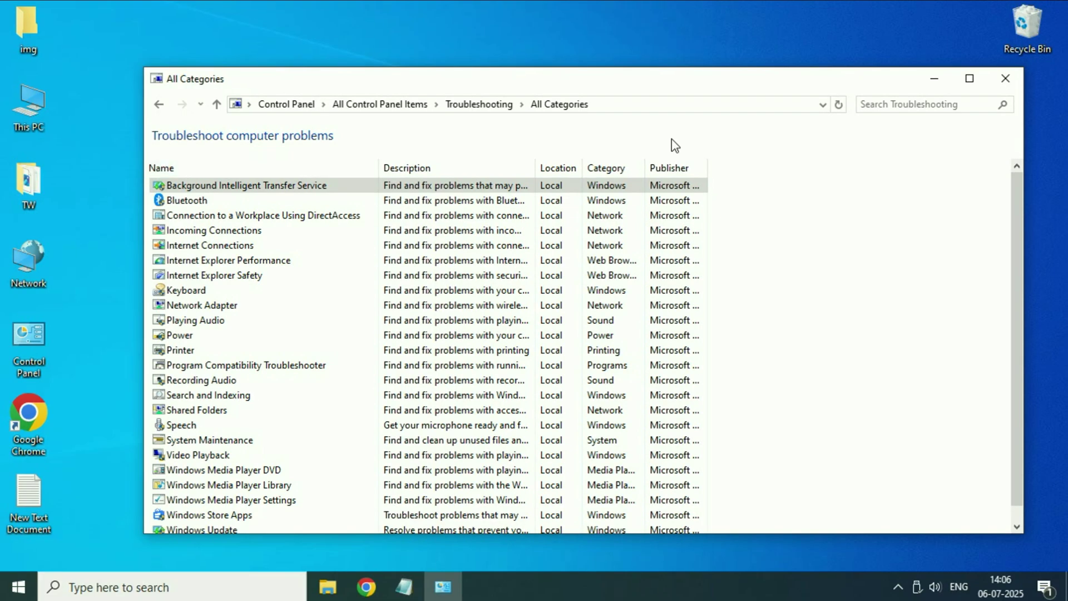
pyautogui.click(970, 78)
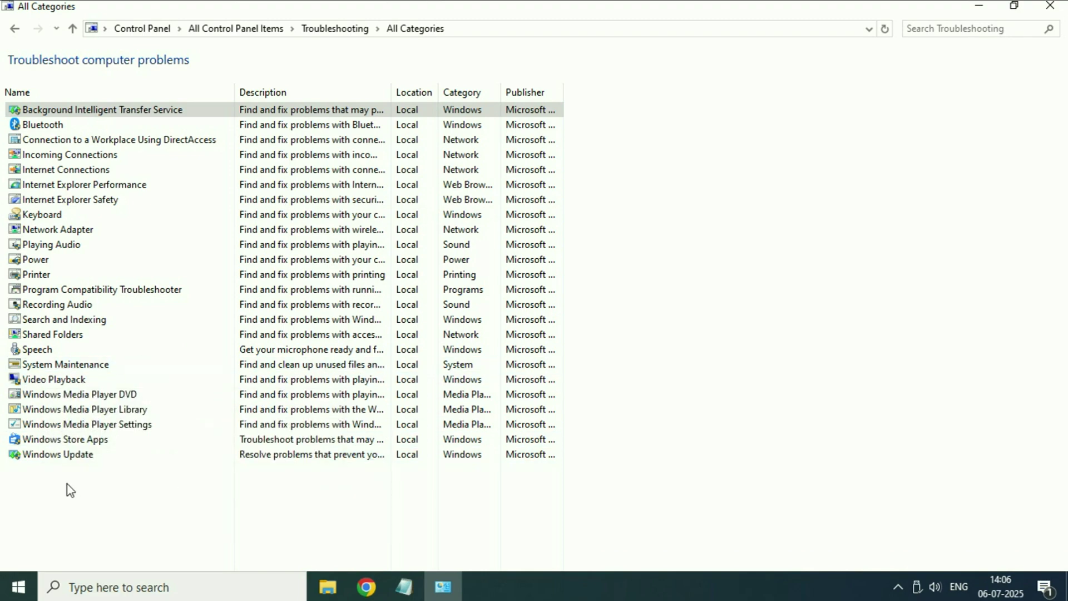
pyautogui.click(76, 456)
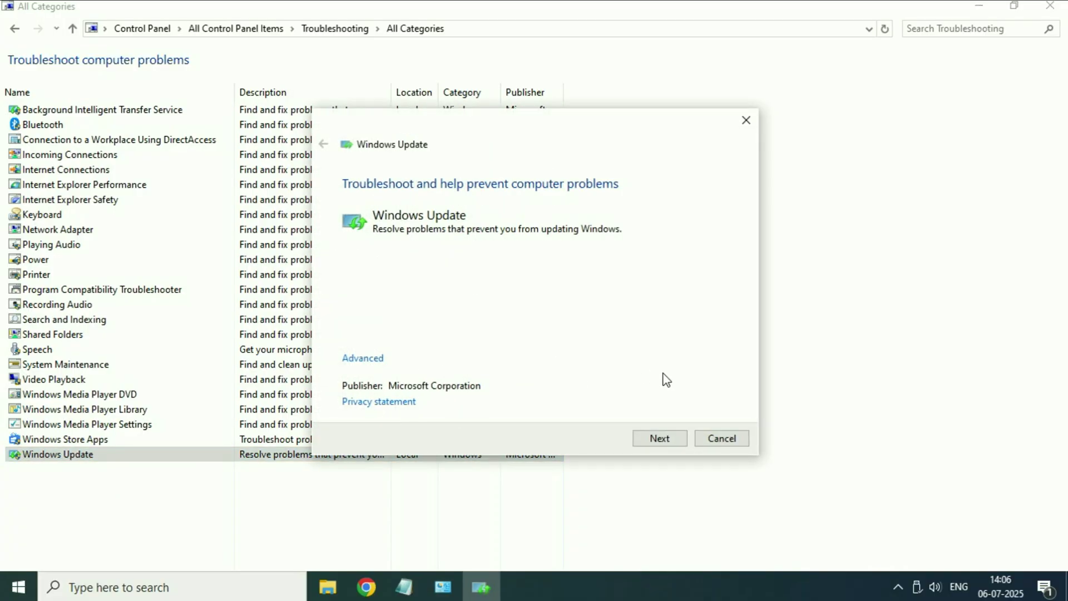
pyautogui.click(659, 438)
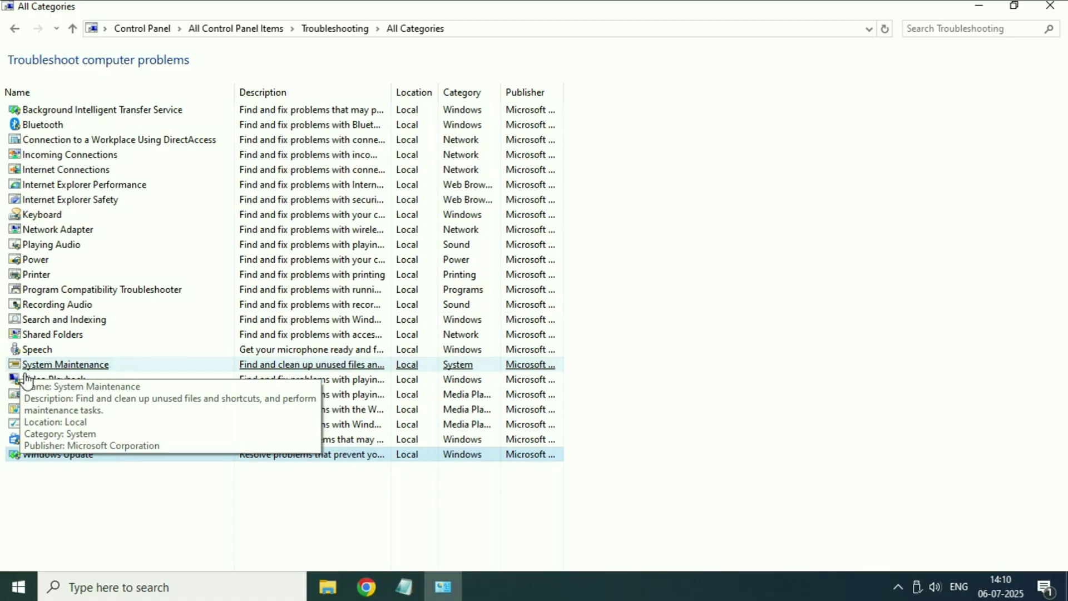
# Step: Run the System Maintenance troubleshooter as administrator, close it, then close Control Panel
pyautogui.click(99, 367)
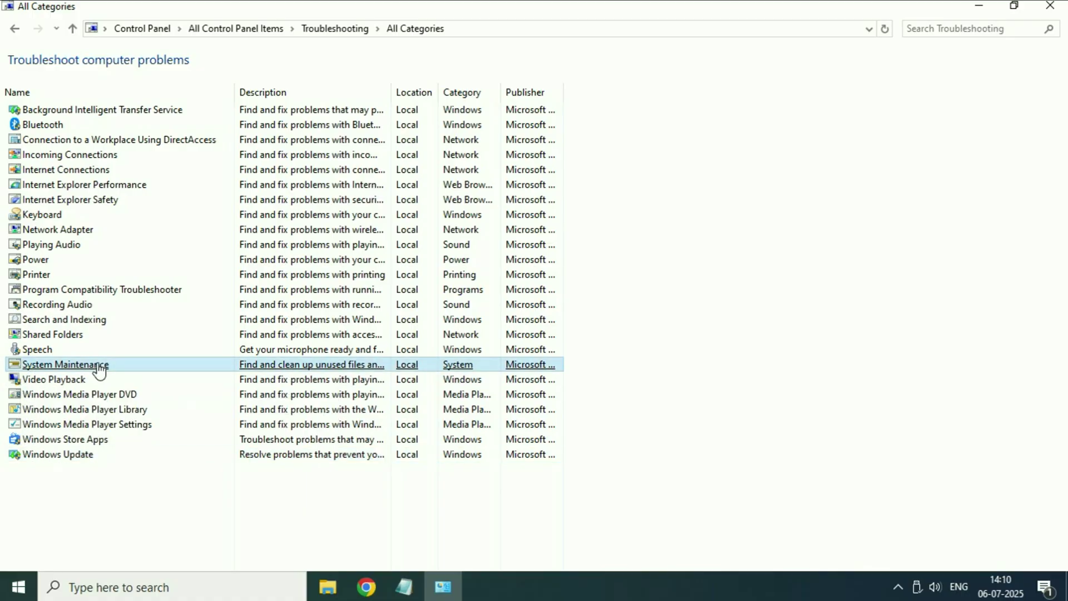
pyautogui.click(660, 439)
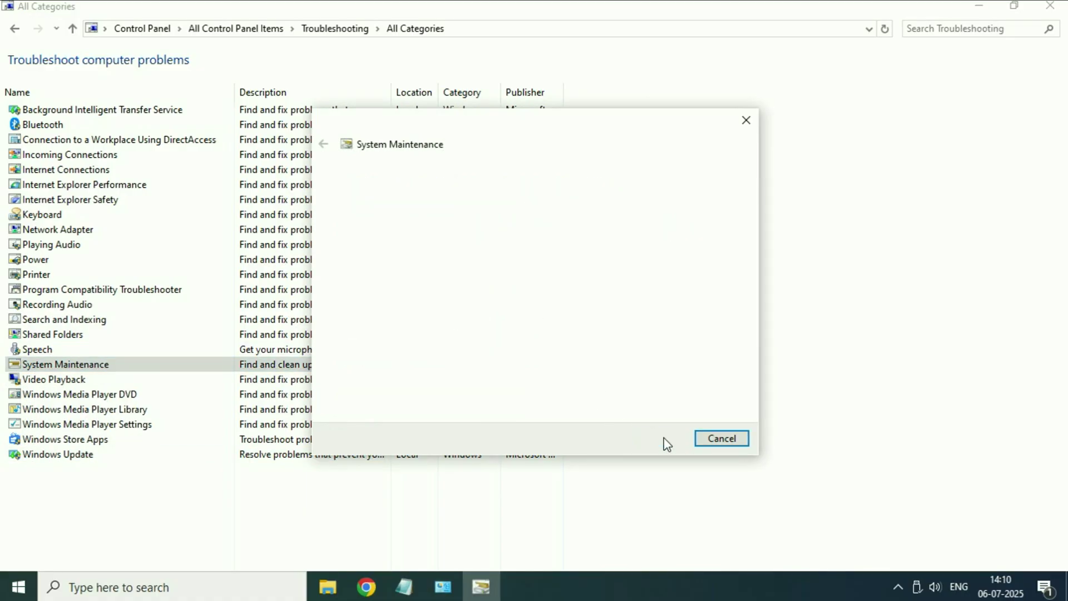
pyautogui.click(565, 248)
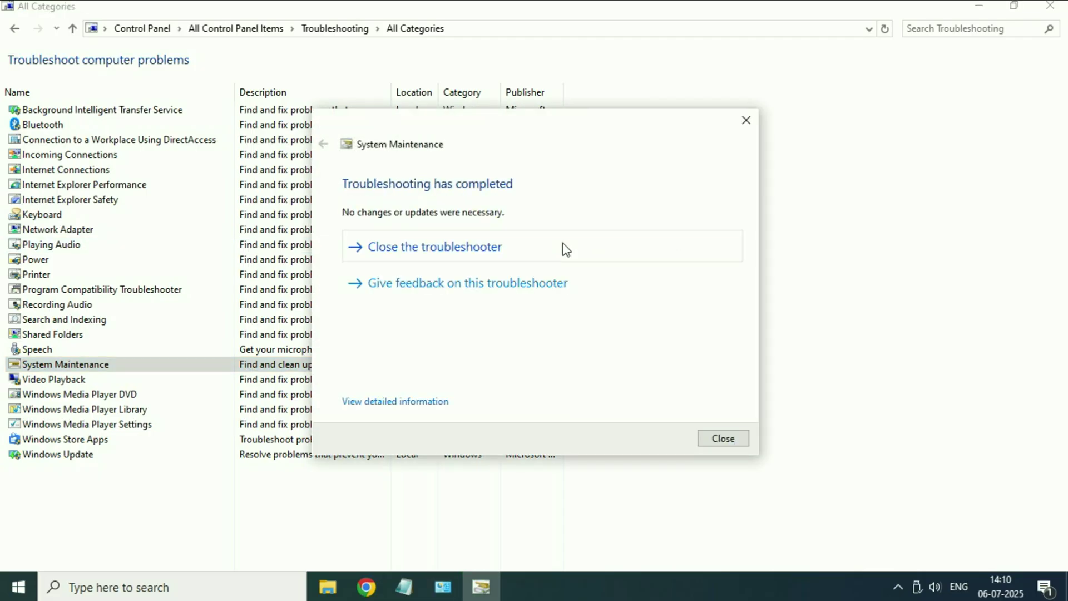
pyautogui.click(722, 439)
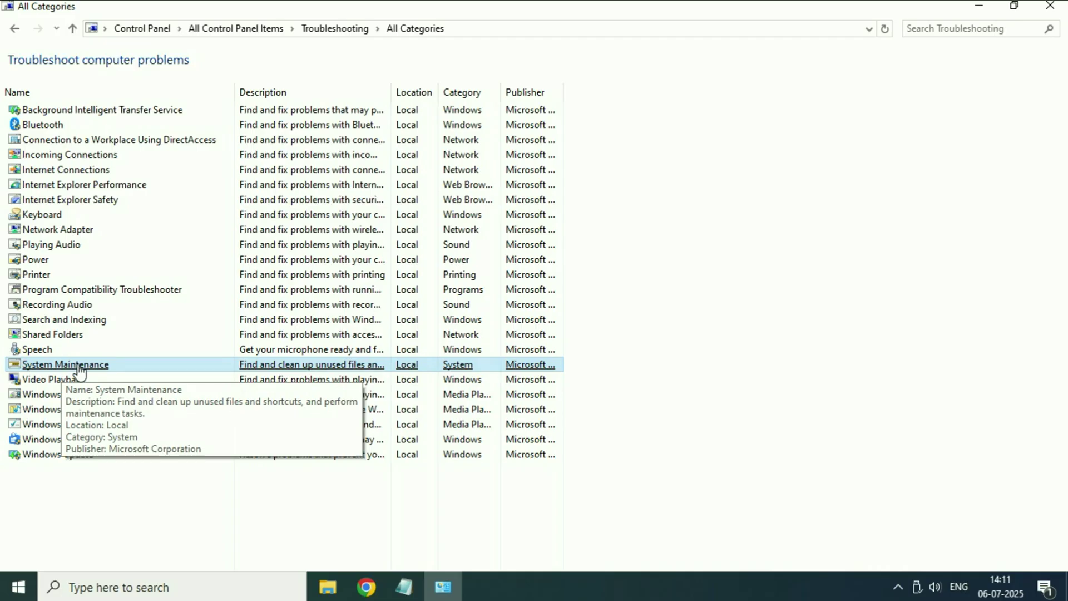
pyautogui.click(1051, 7)
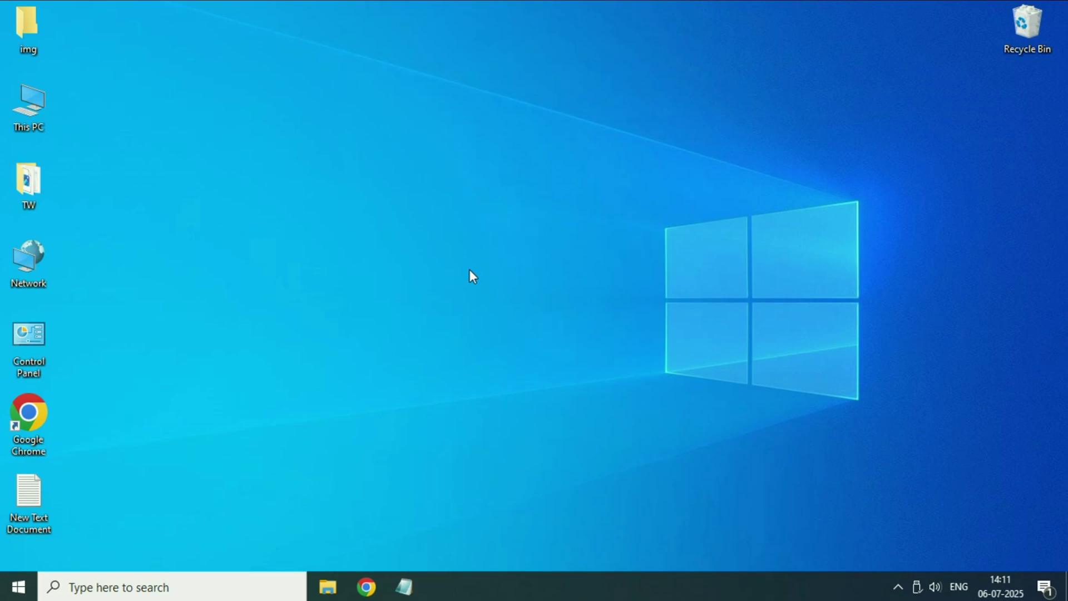
# Step: From Task Manager, create a new task 'cmd' with administrative privileges
pyautogui.rightClick(716, 583)
pyautogui.click(750, 504)
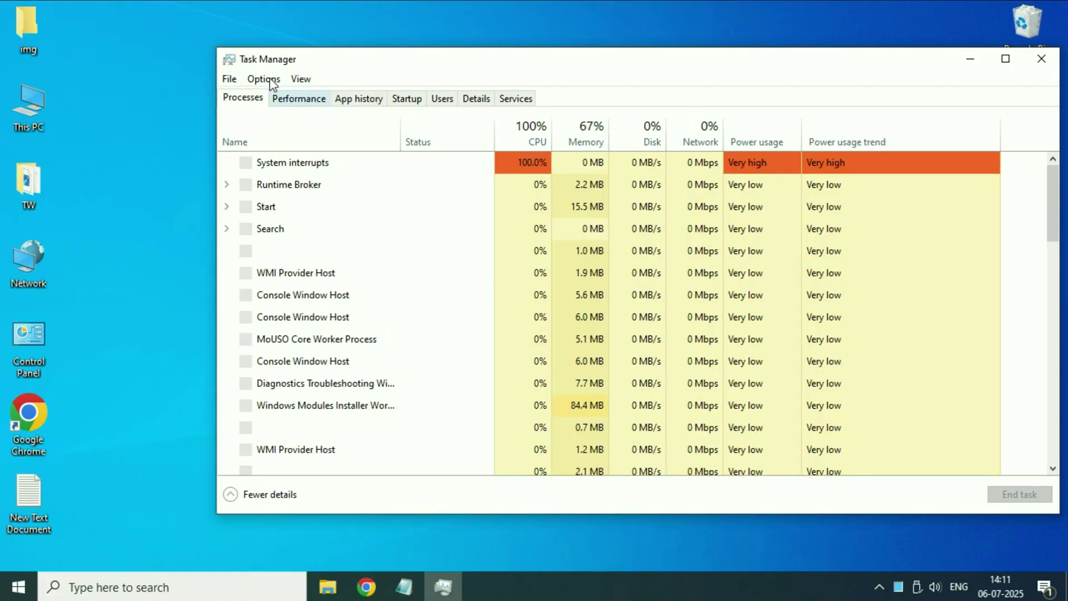
pyautogui.click(230, 79)
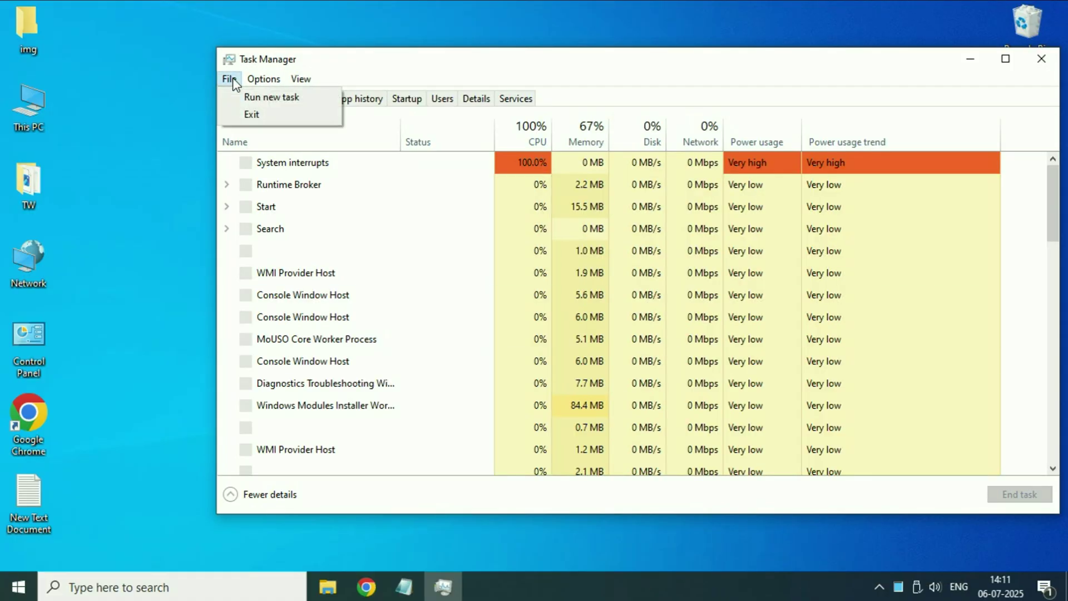
pyautogui.click(257, 98)
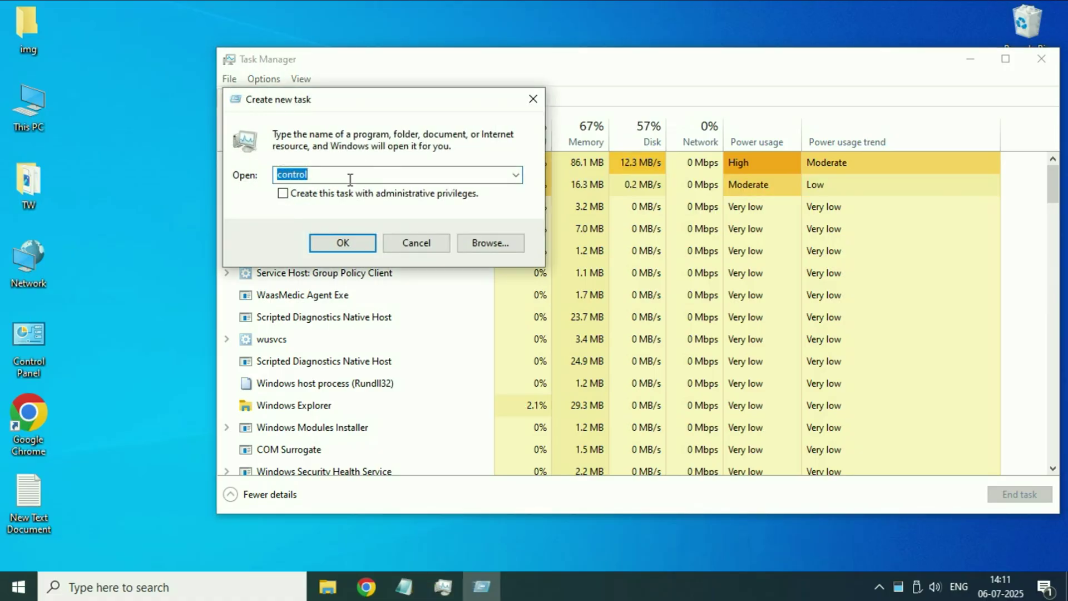
pyautogui.write('cmd')
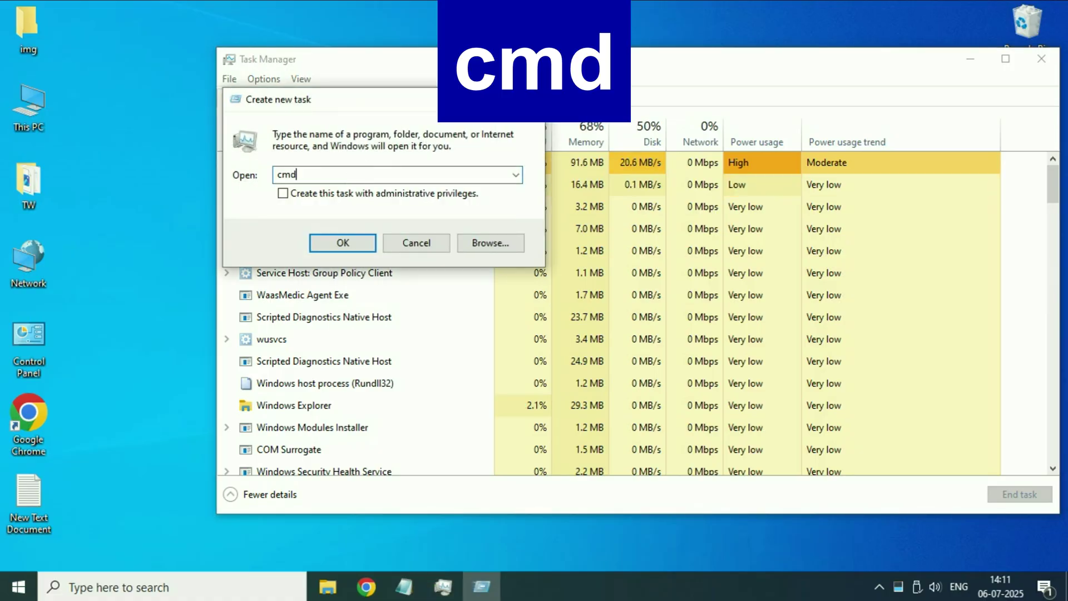
pyautogui.click(283, 194)
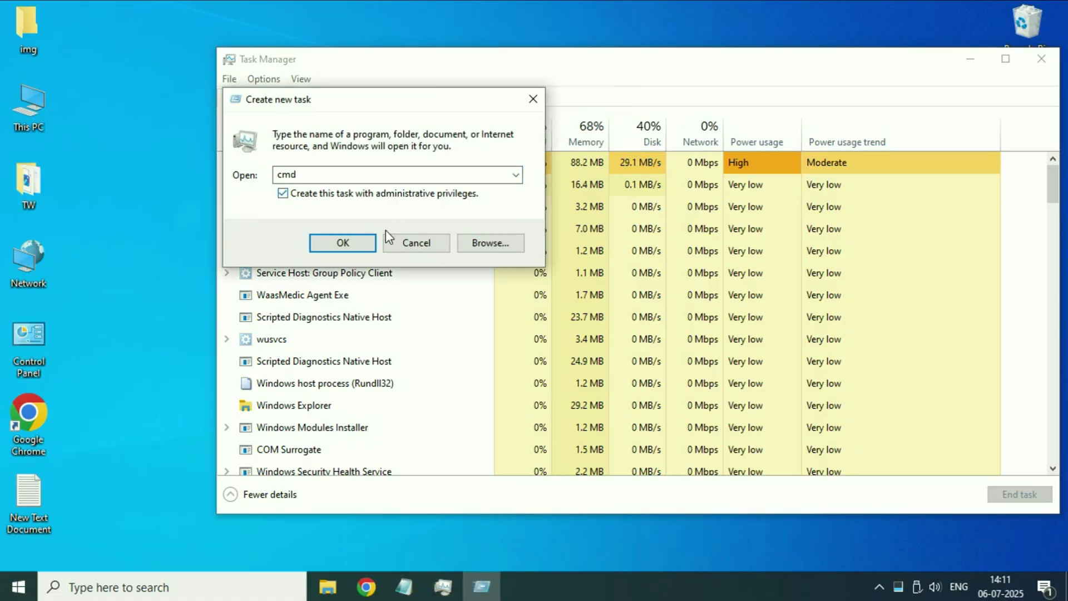
pyautogui.click(362, 246)
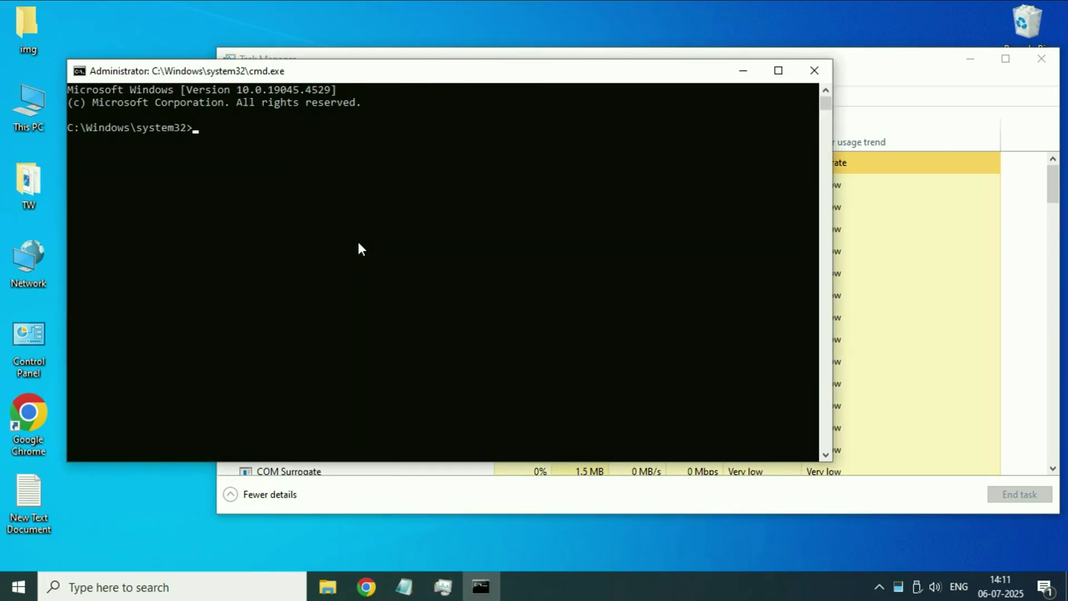
# Step: Close Task Manager and run sfc /scannow in the Command Prompt
pyautogui.click(1042, 58)
pyautogui.moveTo(346, 72); pyautogui.dragTo(428, 82)
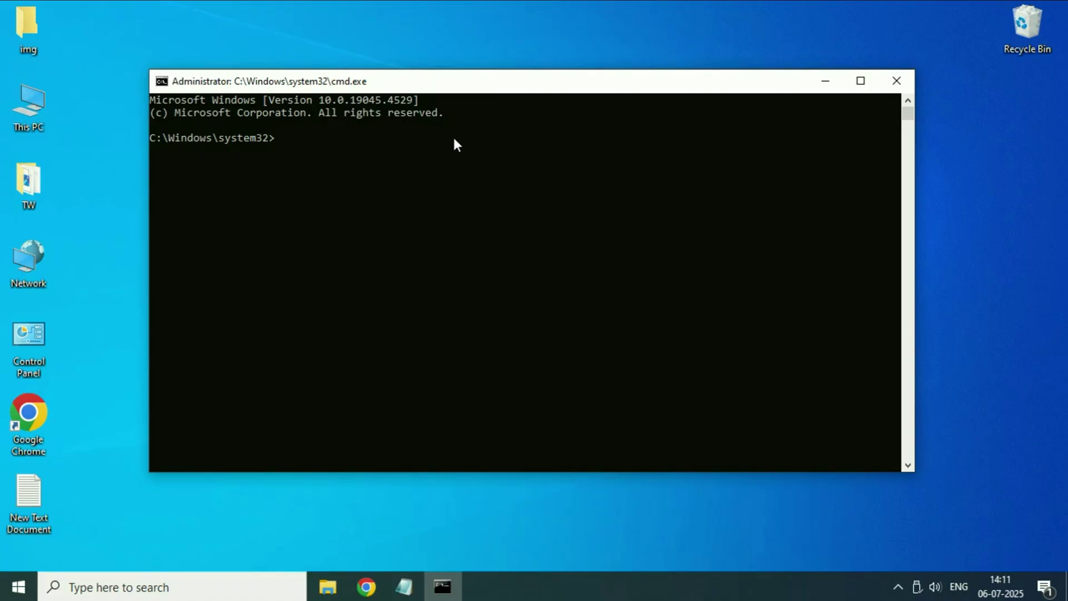
pyautogui.write('sfc /scannow')
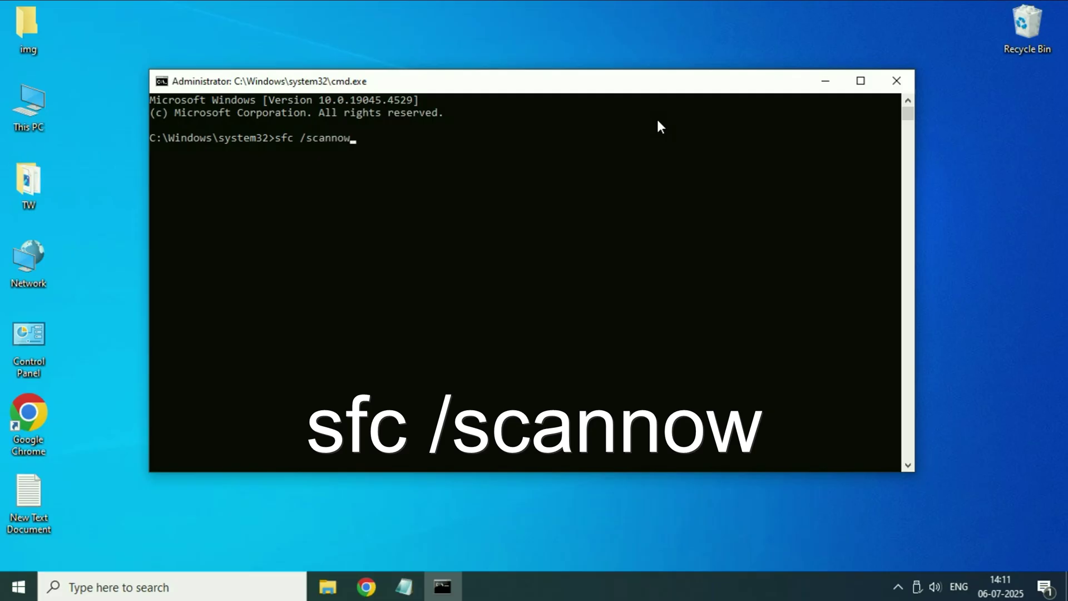
pyautogui.press('Return')
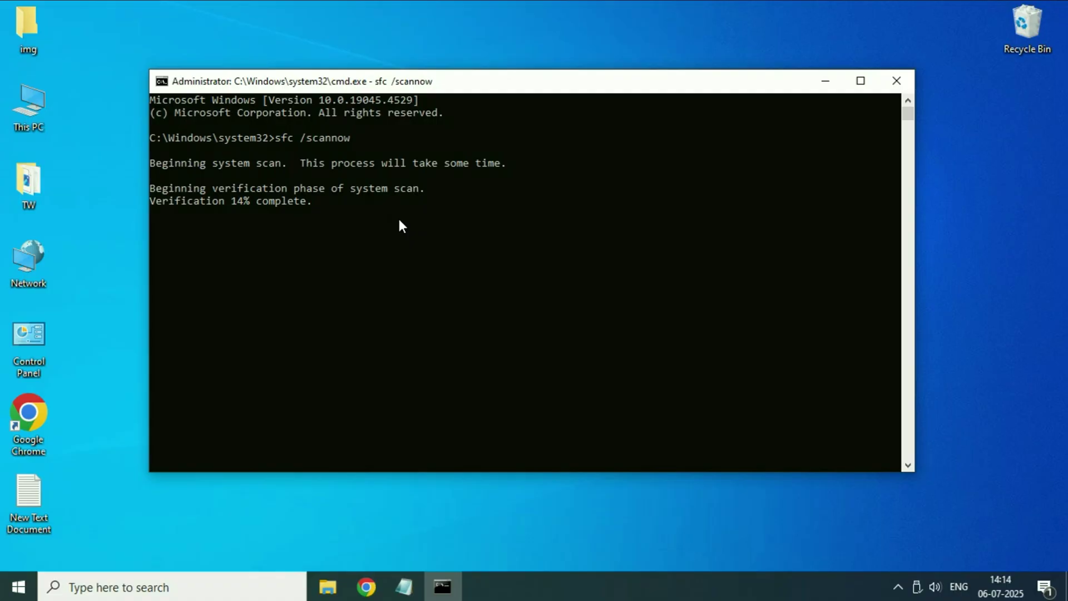
# Step: Cancel the scan and run DISM /Online /Cleanup-Image /RestoreHealth instead
pyautogui.hotkey('ctrl', 'c')
pyautogui.rightClick(281, 216)
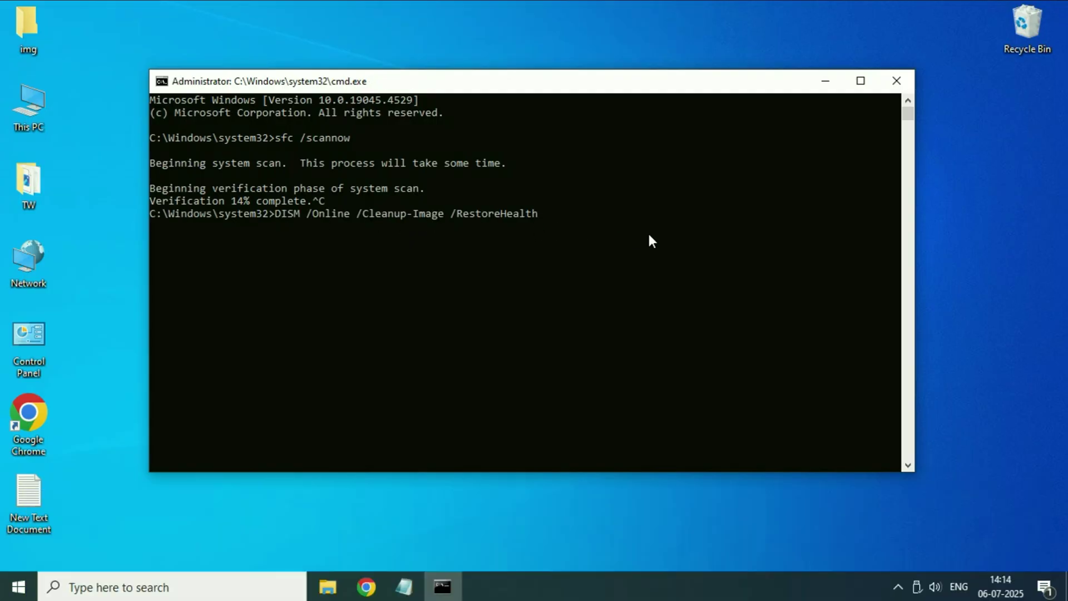
pyautogui.press('Return')
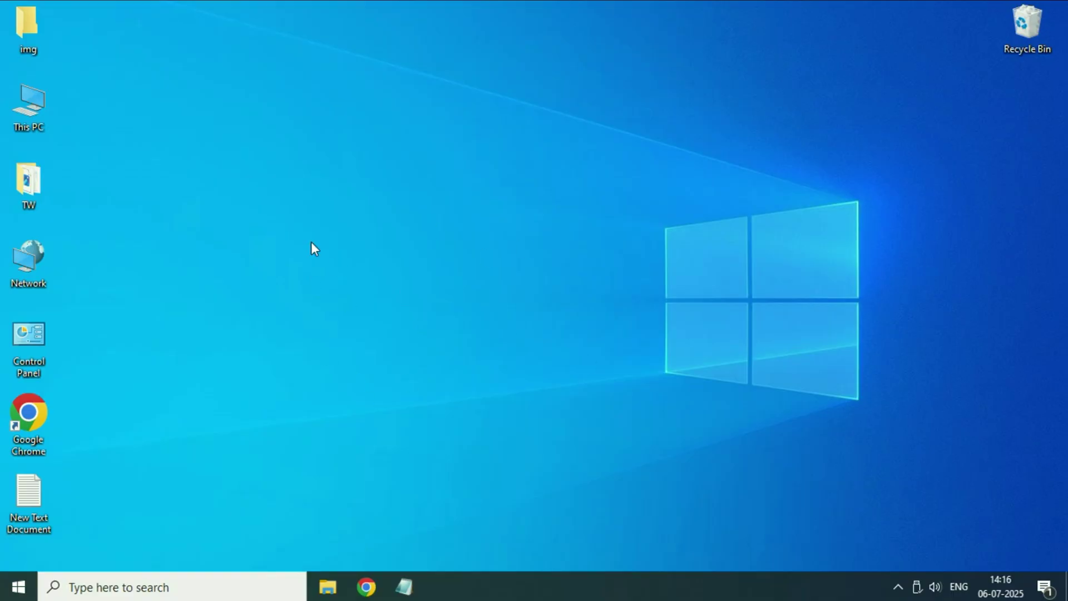
# Step: Open Control Panel via the Run command 'control' and go to the Recovery page
pyautogui.press('super+r')
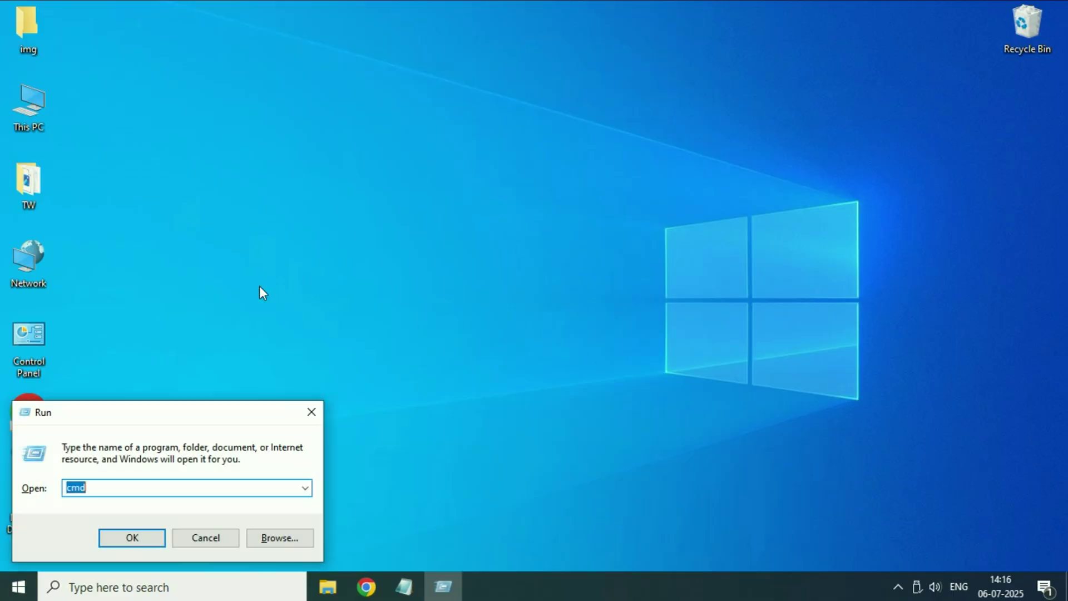
pyautogui.moveTo(213, 411); pyautogui.dragTo(519, 259)
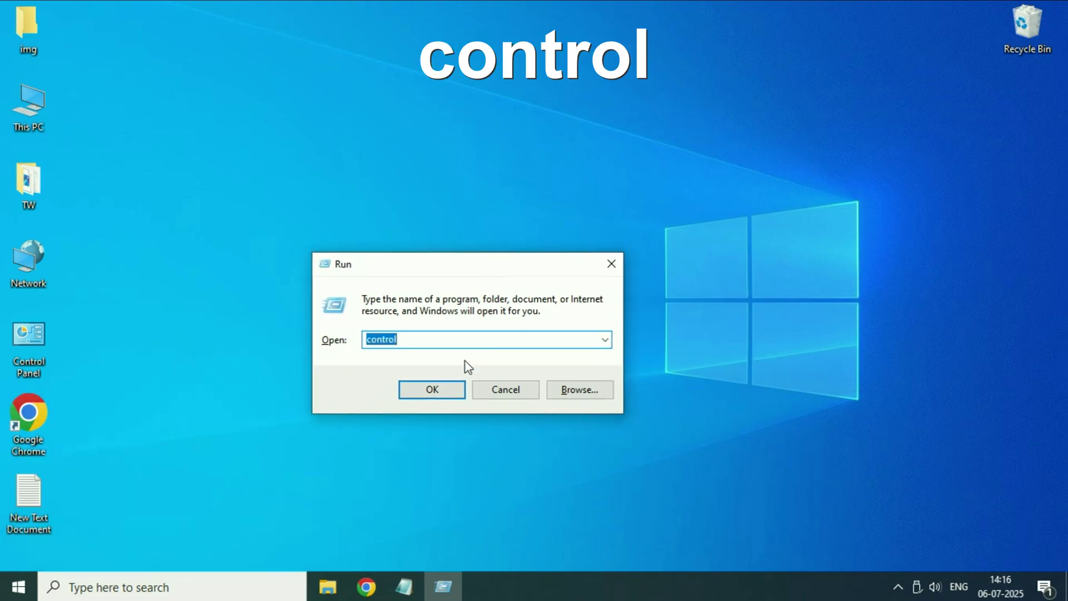
pyautogui.write('control')
pyautogui.click(444, 396)
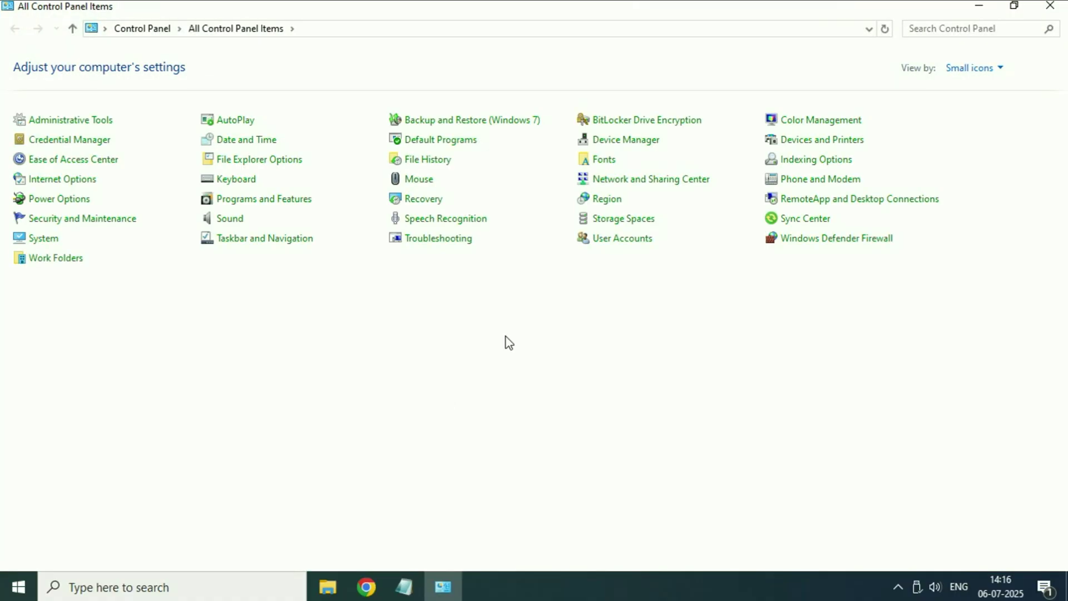
pyautogui.click(438, 204)
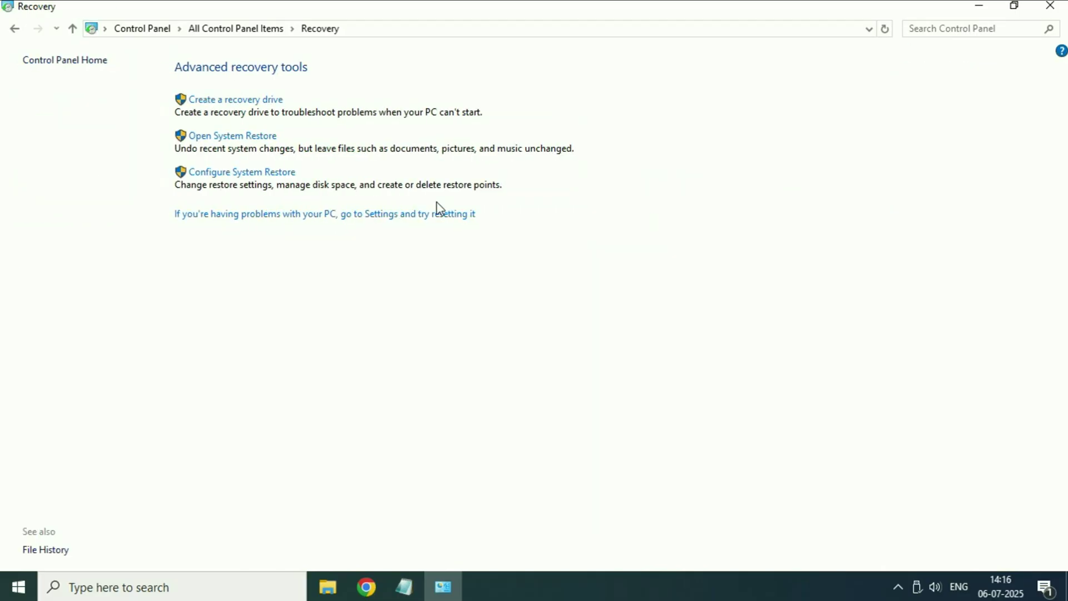
pyautogui.click(259, 146)
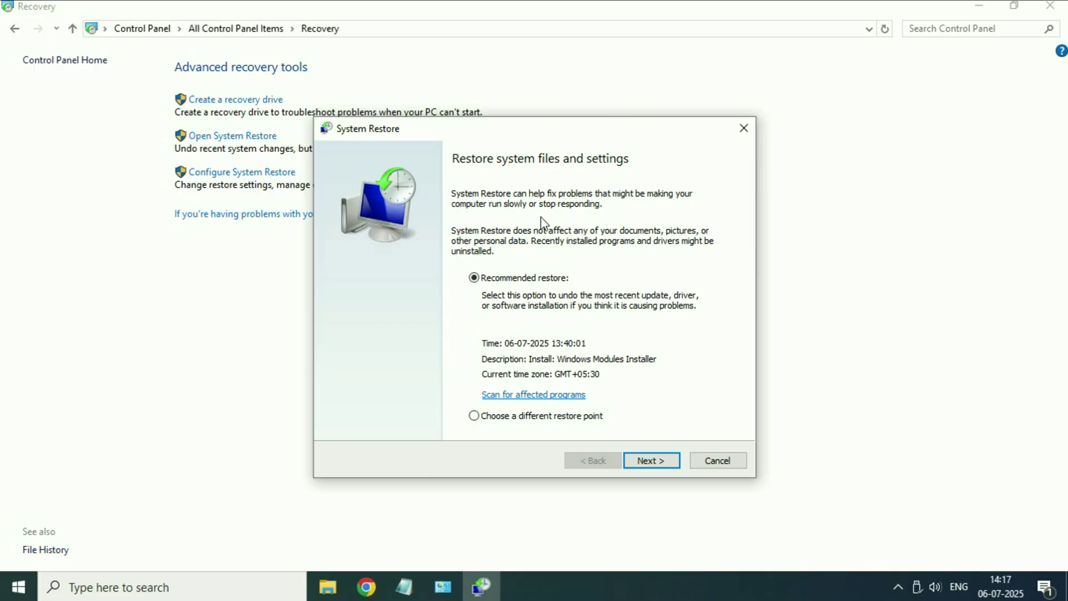
pyautogui.click(500, 416)
pyautogui.click(643, 463)
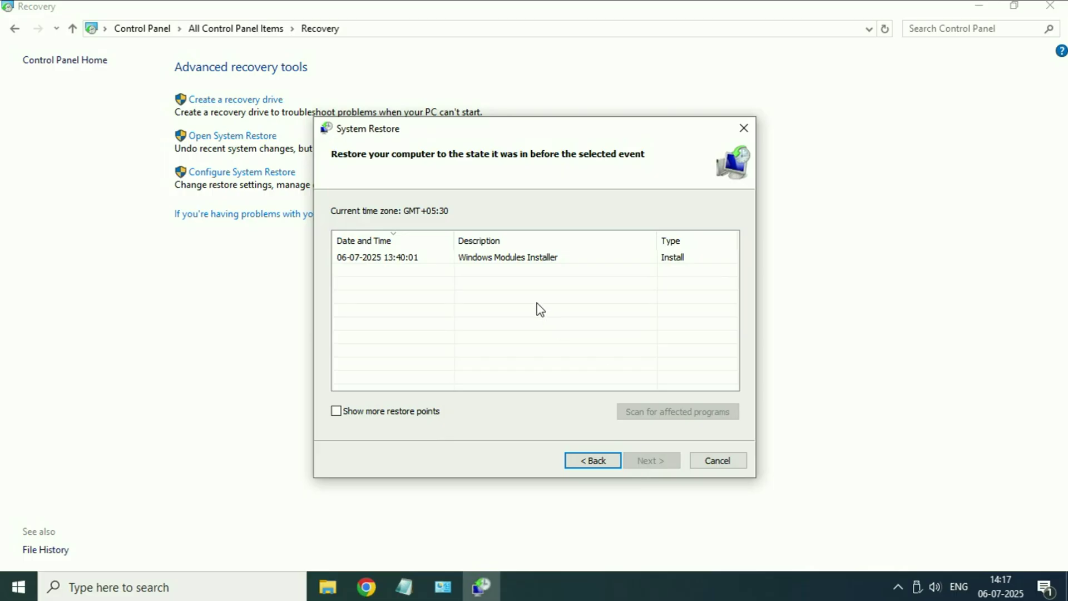
pyautogui.click(339, 412)
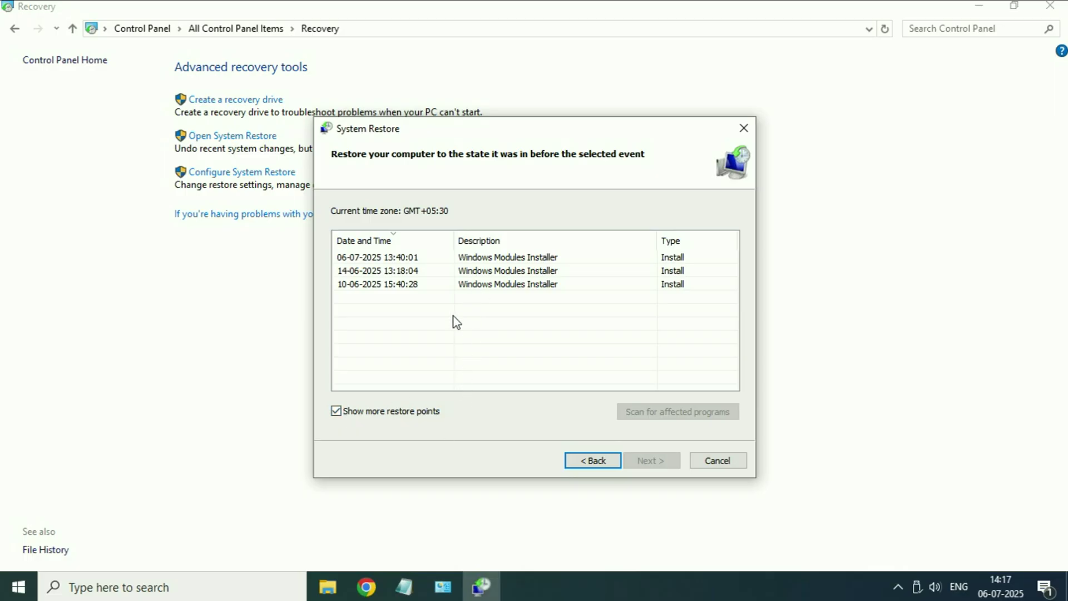
pyautogui.click(407, 262)
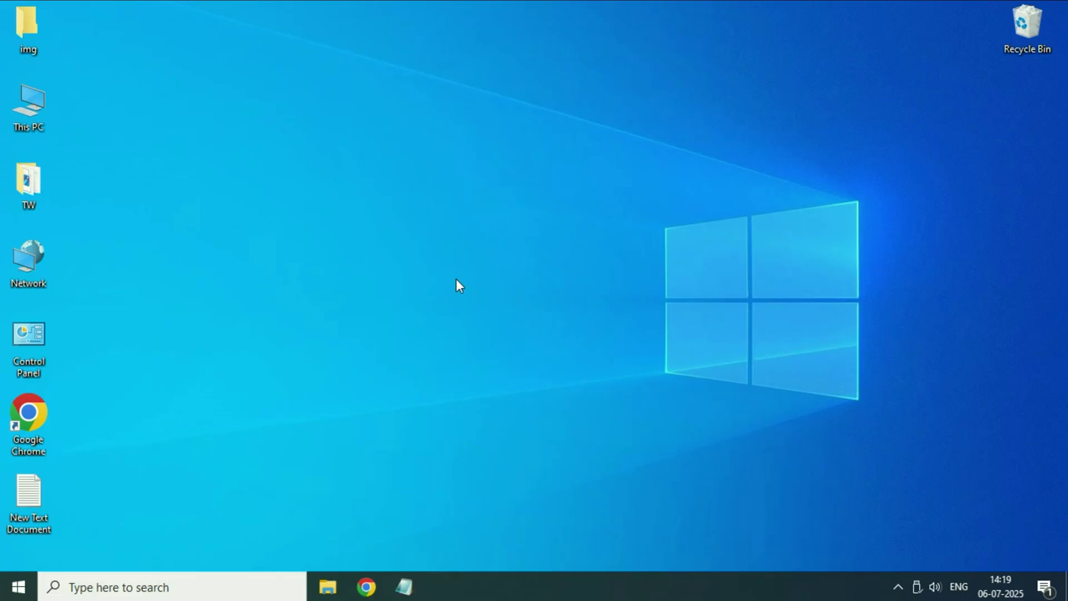
pyautogui.doubleClick(35, 335)
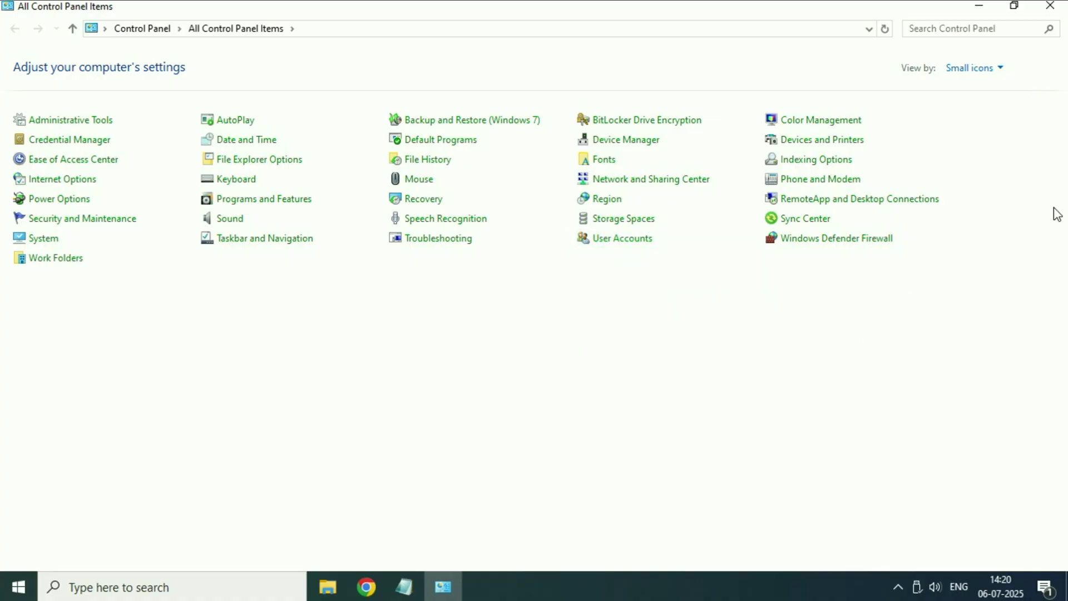
pyautogui.click(1050, 7)
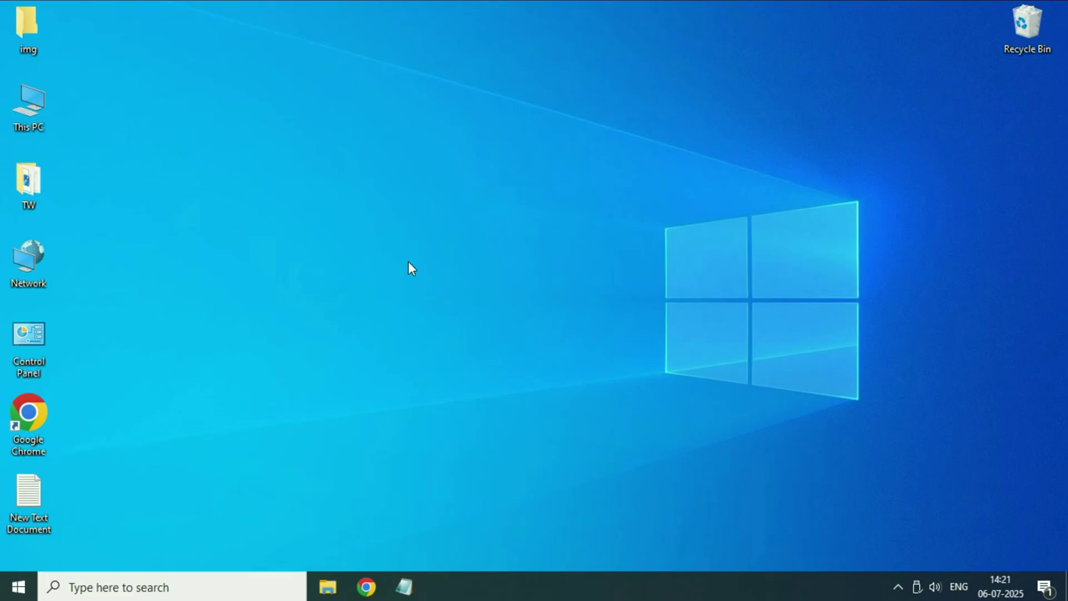
# Step: Run systemreset from the Run box and choose Keep my files
pyautogui.press('super+r')
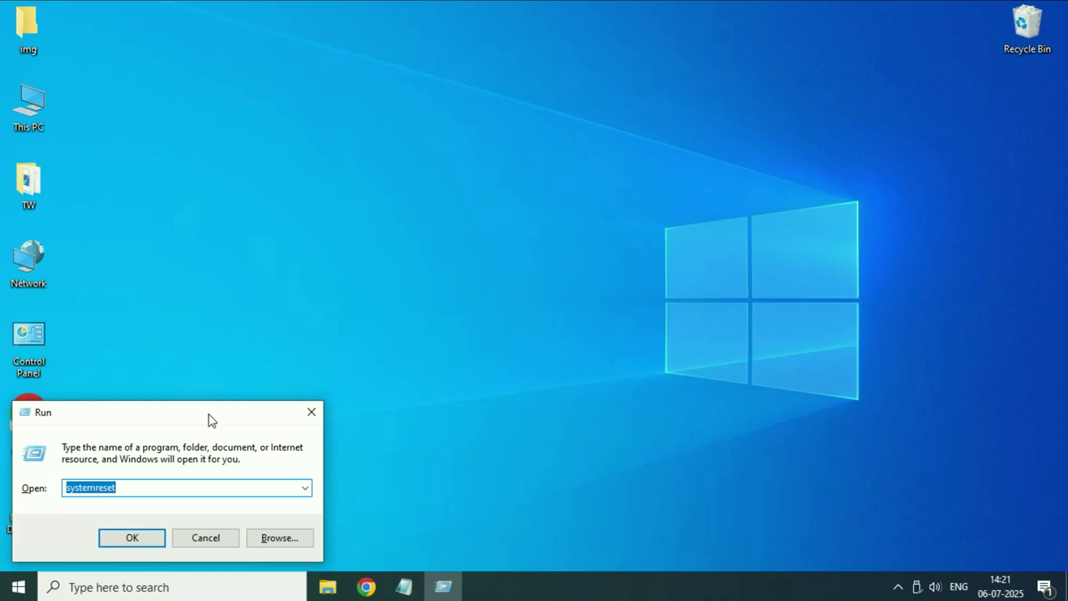
pyautogui.moveTo(212, 420); pyautogui.dragTo(627, 288)
pyautogui.moveTo(582, 352); pyautogui.dragTo(380, 350)
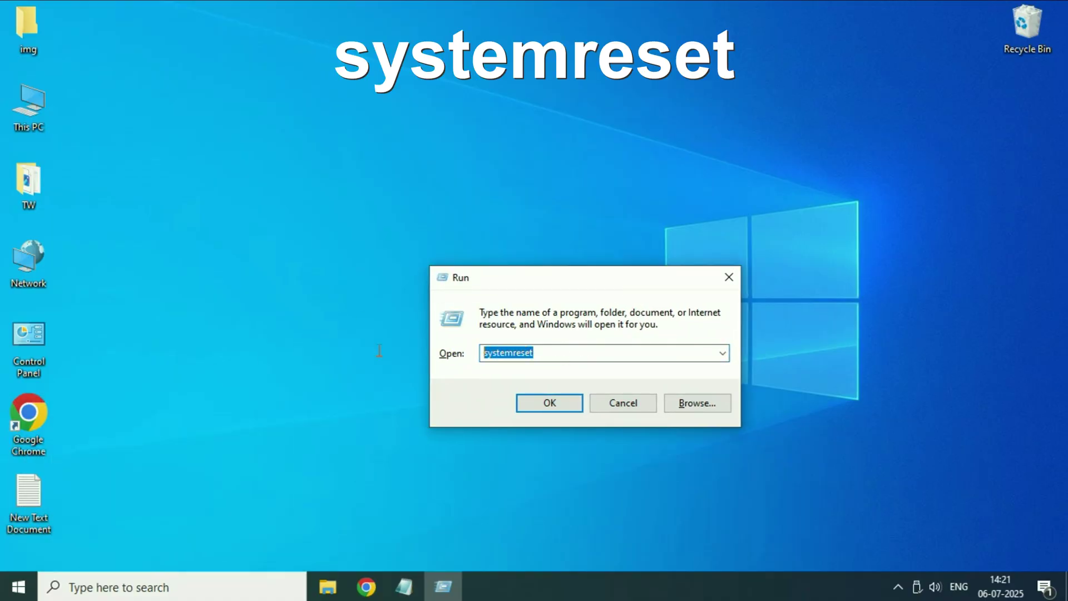
pyautogui.click(540, 401)
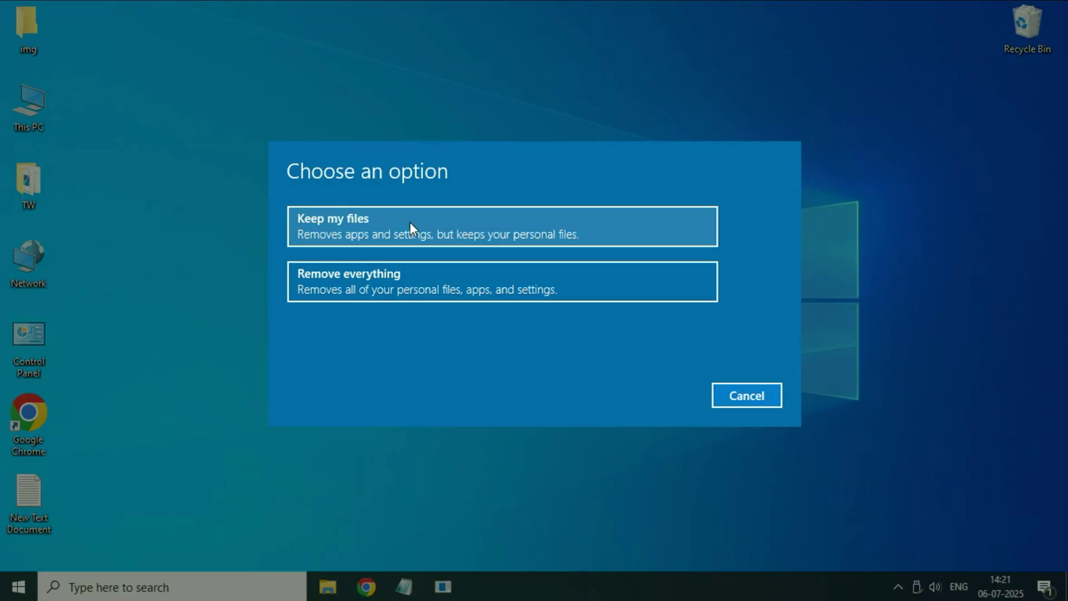
pyautogui.click(362, 228)
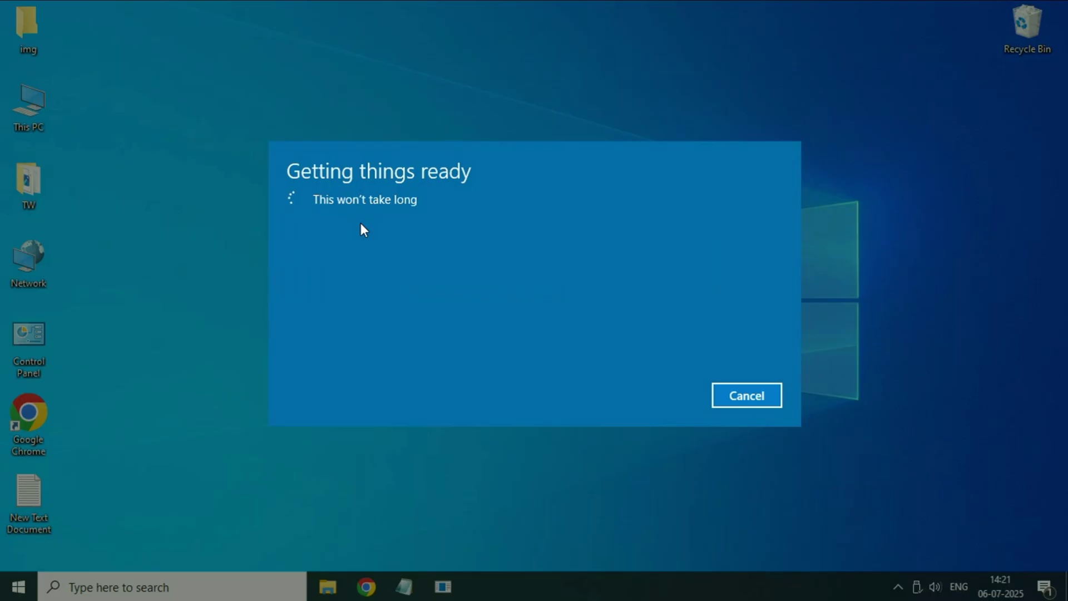